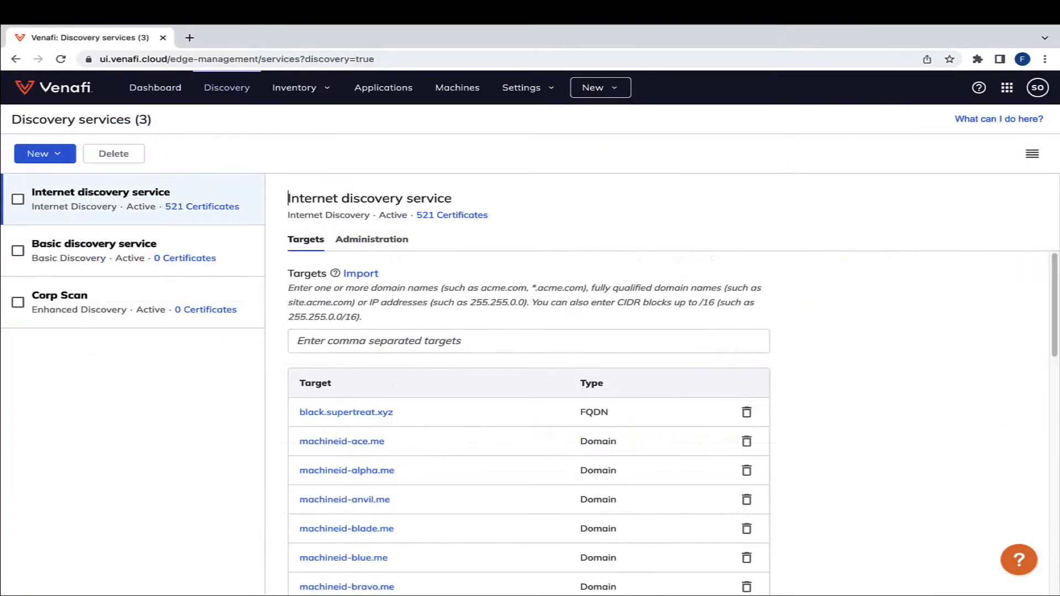
pyautogui.scroll(-2, 528, 389)
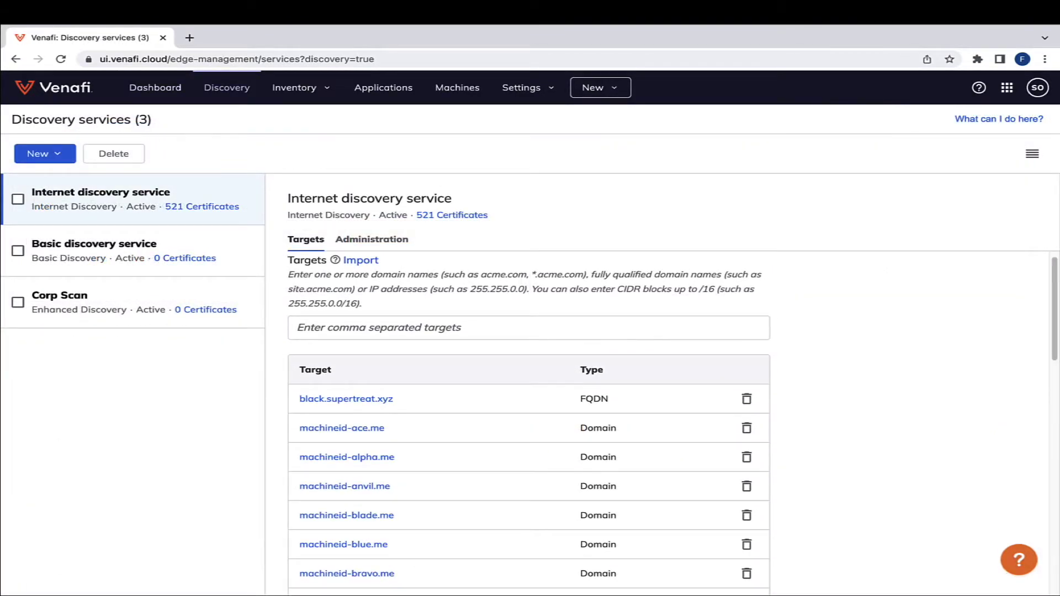
pyautogui.scroll(-1, 528, 422)
pyautogui.scroll(-1, 529, 423)
pyautogui.scroll(-1, 528, 422)
pyautogui.scroll(-1, 529, 422)
pyautogui.scroll(-1, 529, 422)
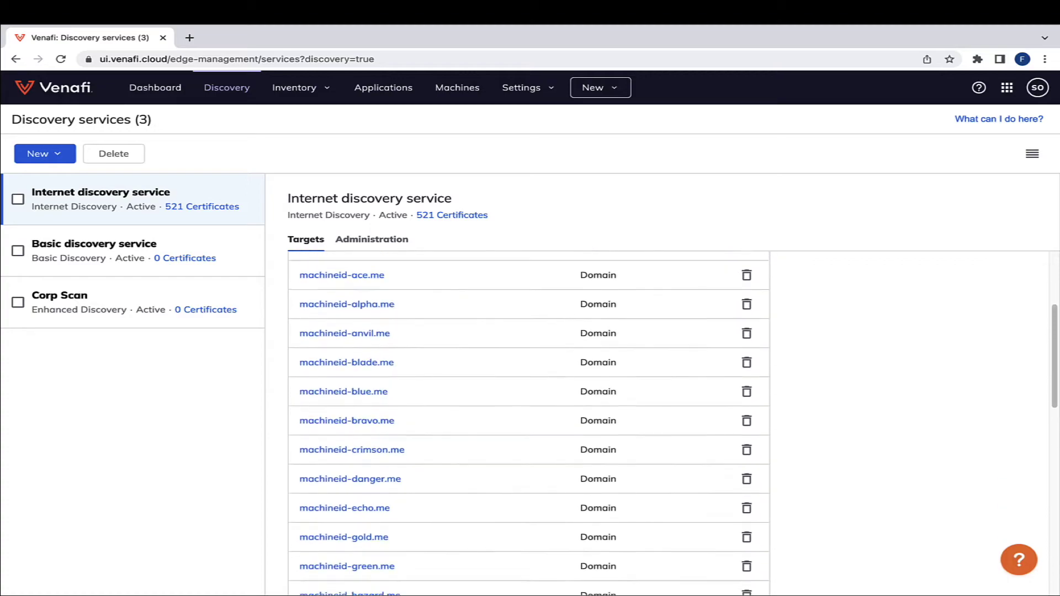
pyautogui.scroll(-1, 528, 422)
pyautogui.scroll(-1, 529, 422)
pyautogui.scroll(-1, 529, 423)
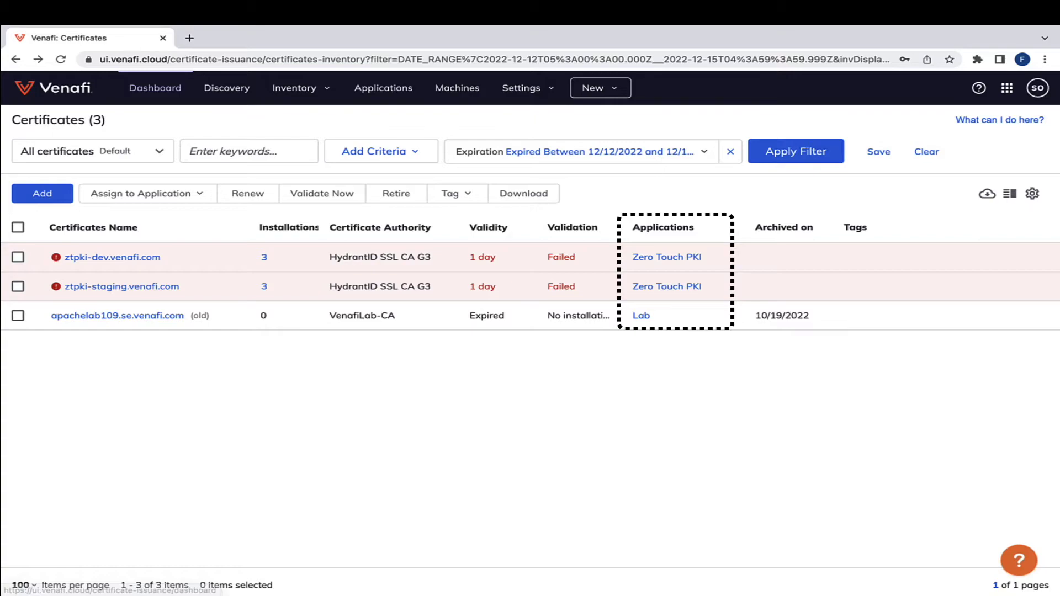
# Open the ztpki-dev.venafi.com certificate's details showing validity, RSA 2048 key and SHA256 algorithm.
pyautogui.click(112, 257)
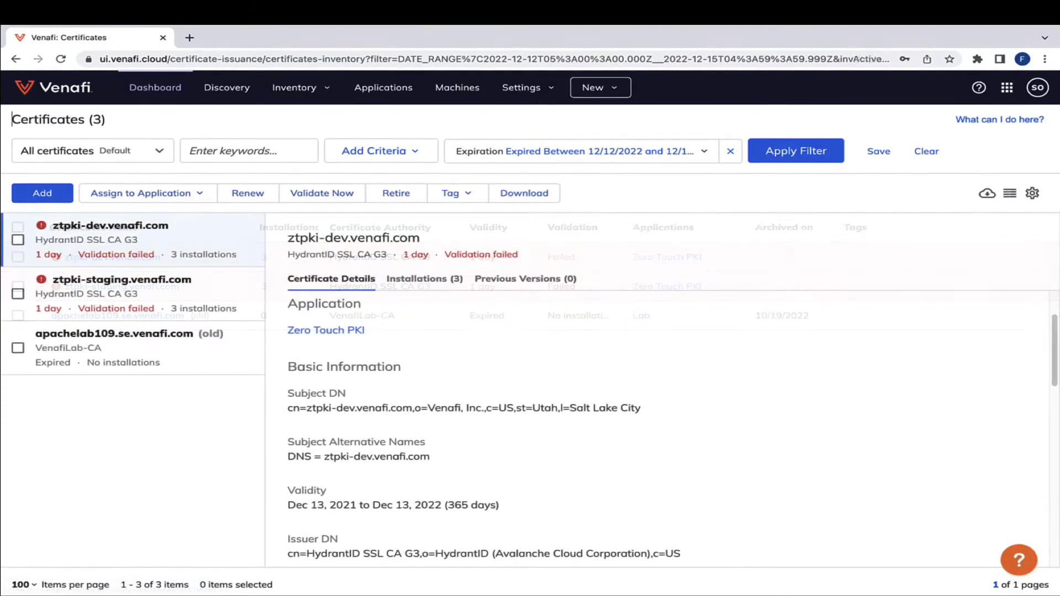
pyautogui.scroll(-1, 662, 423)
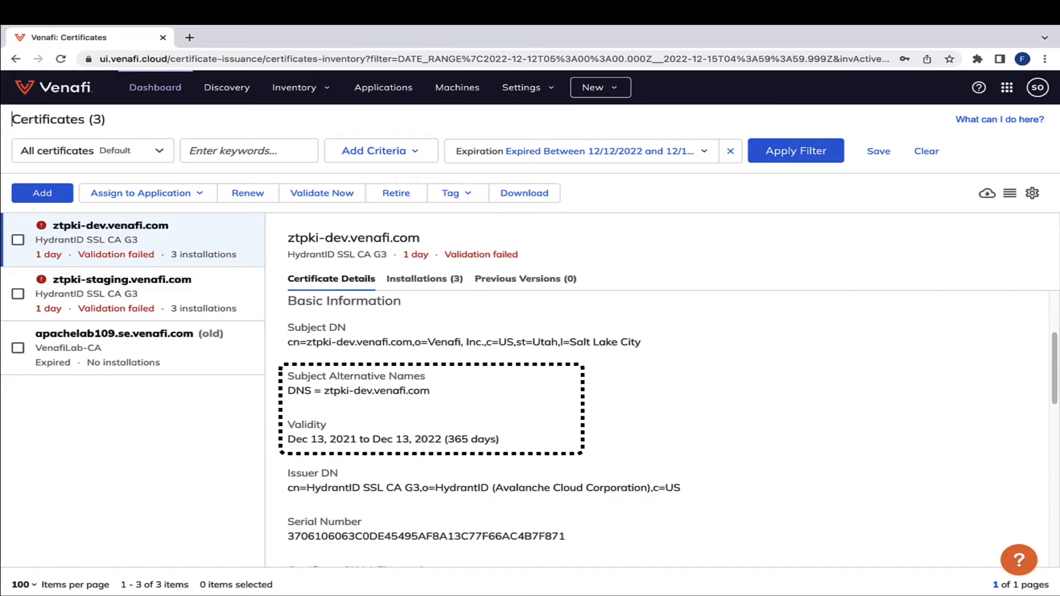
pyautogui.scroll(-2, 662, 431)
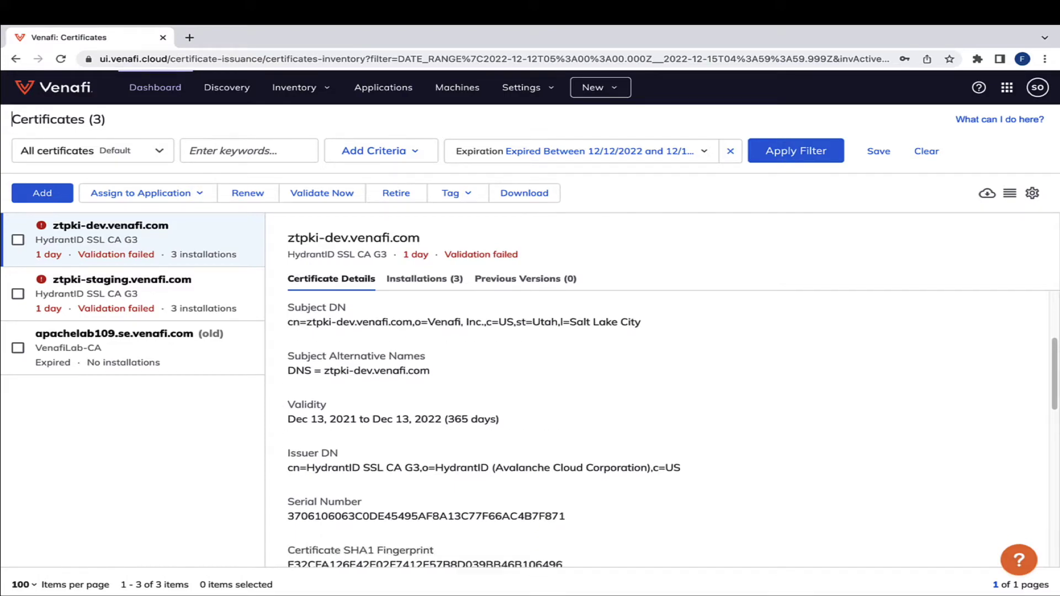
pyautogui.scroll(-2, 662, 414)
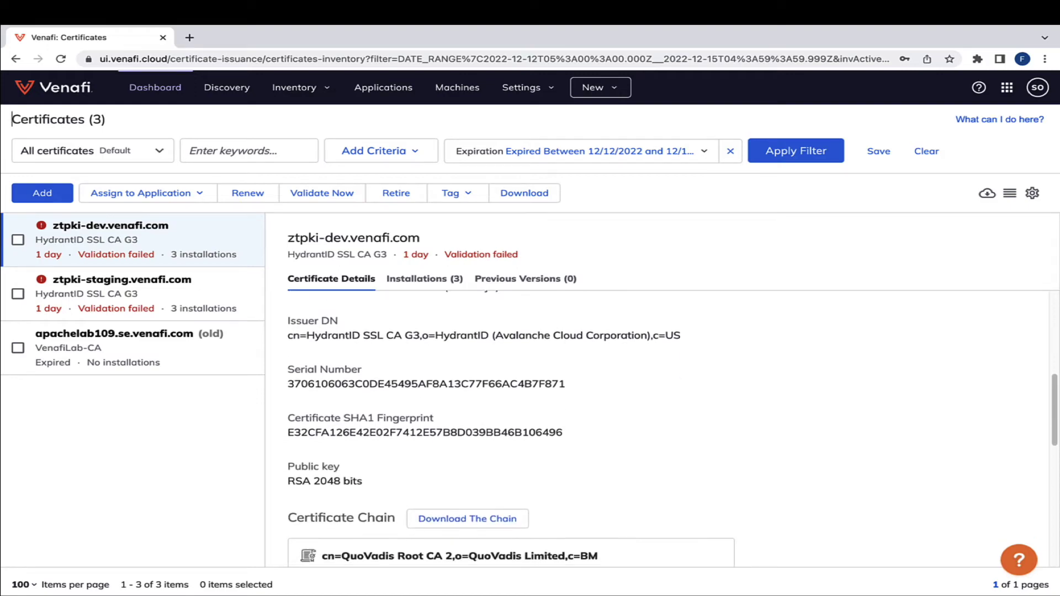
pyautogui.scroll(-1, 663, 414)
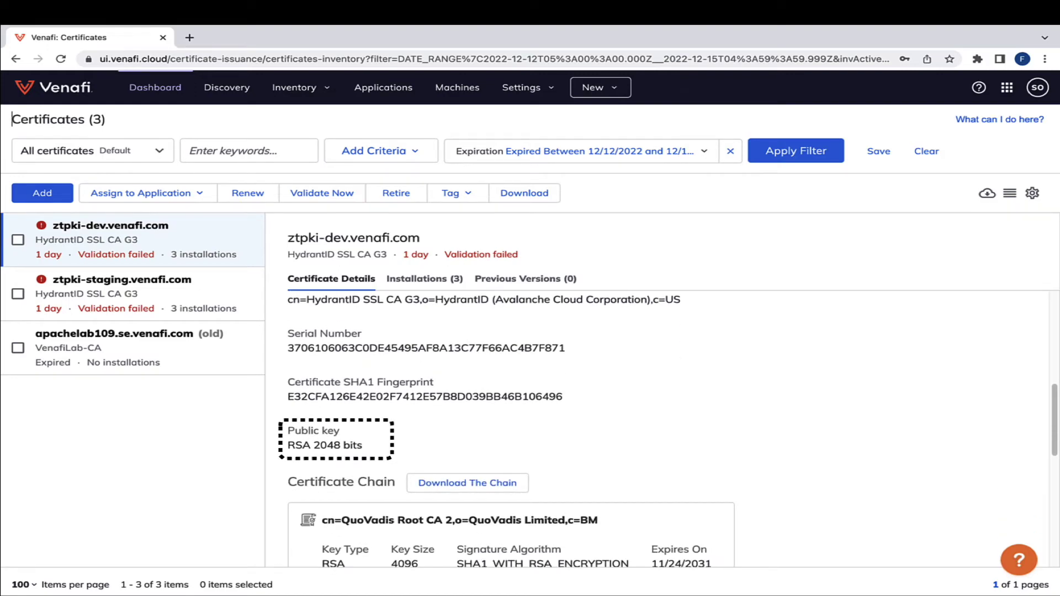
pyautogui.scroll(-1, 663, 431)
pyautogui.scroll(-1, 662, 430)
pyautogui.scroll(-1, 663, 430)
pyautogui.scroll(-1, 662, 431)
pyautogui.scroll(-1, 663, 431)
pyautogui.scroll(-1, 662, 431)
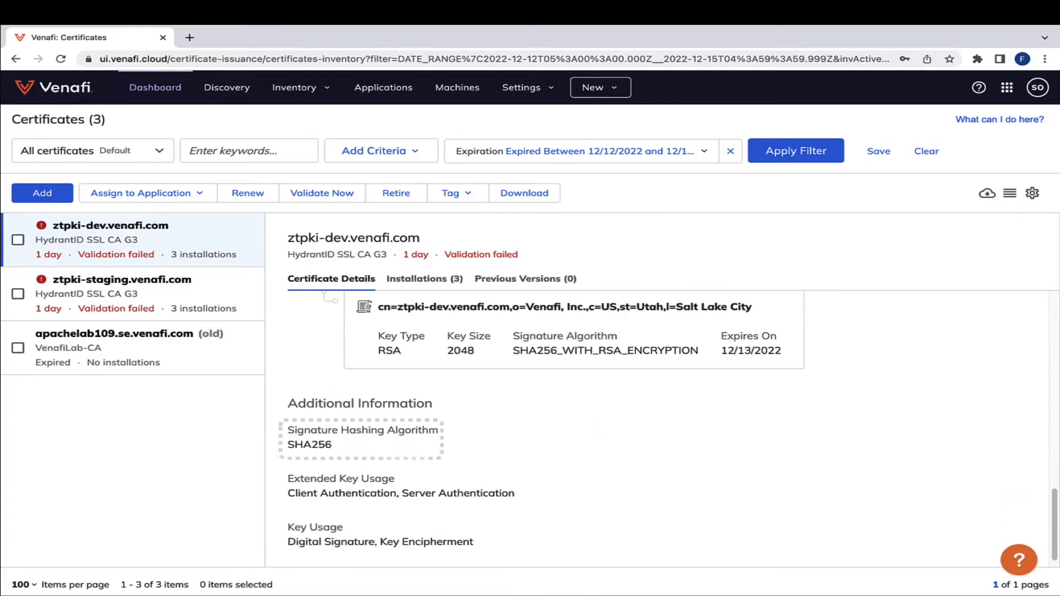